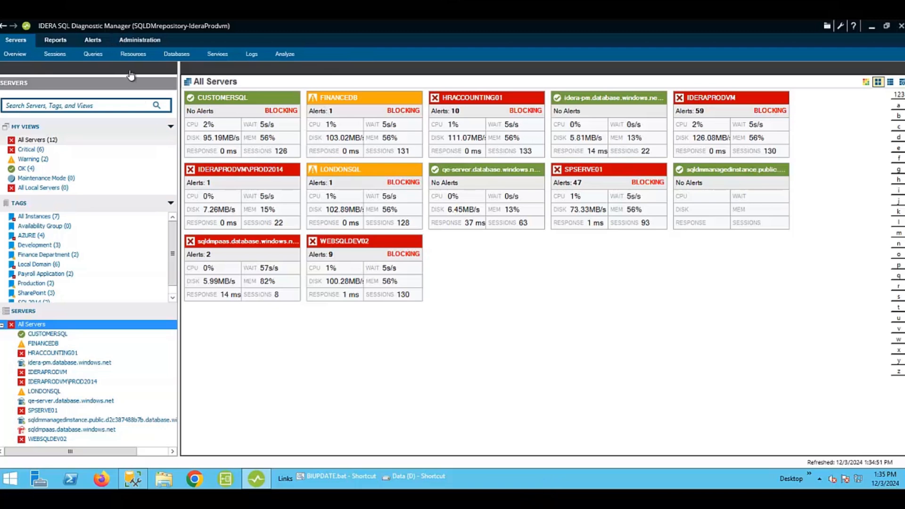
# Open the Custom Counters page under Administration.
pyautogui.click(135, 42)
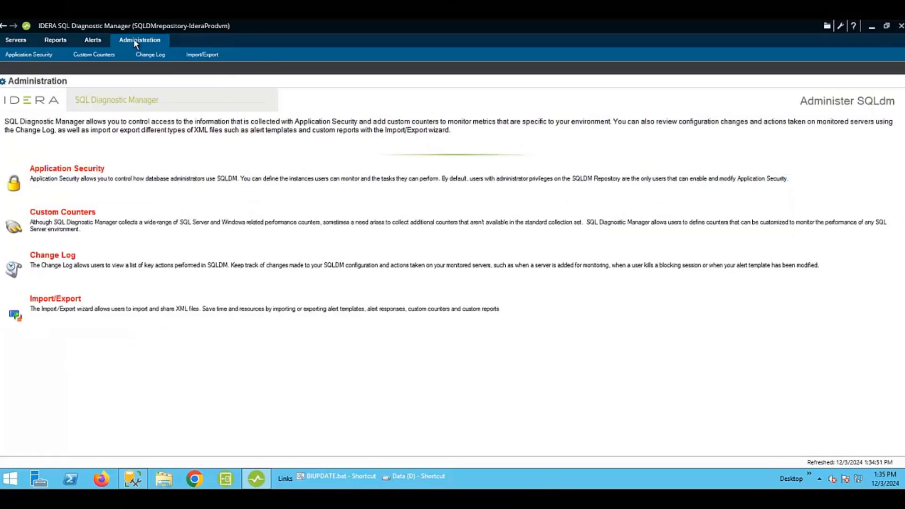
pyautogui.click(59, 213)
# Start adding a Windows System Counter and choose IDERAPRODVM as the SQL Server.
pyautogui.click(12, 124)
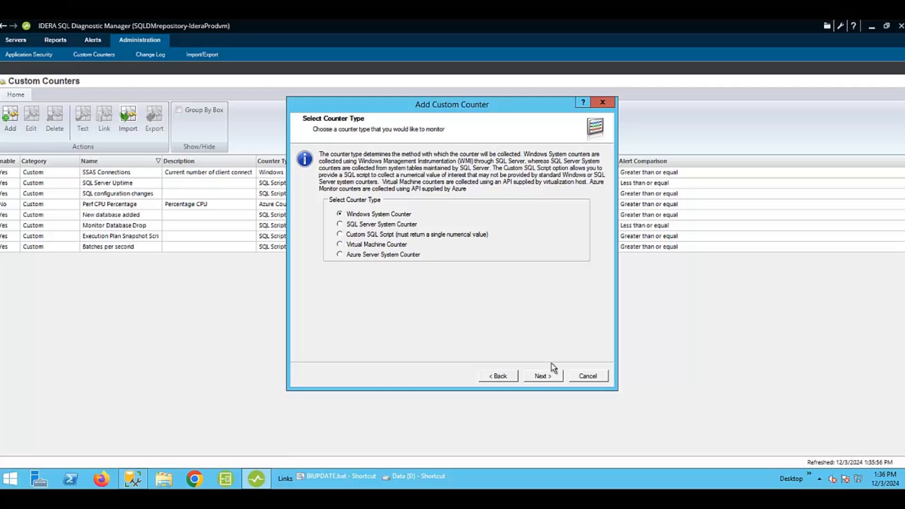
pyautogui.click(544, 377)
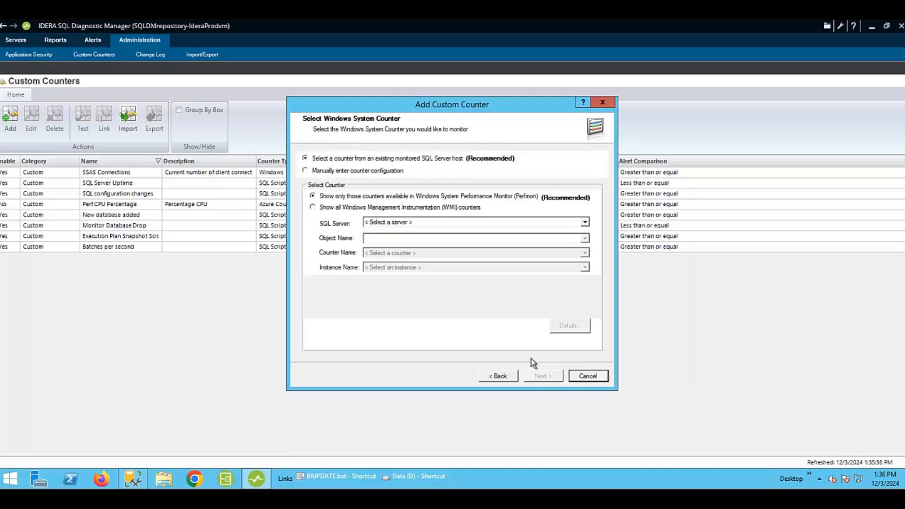
pyautogui.click(585, 222)
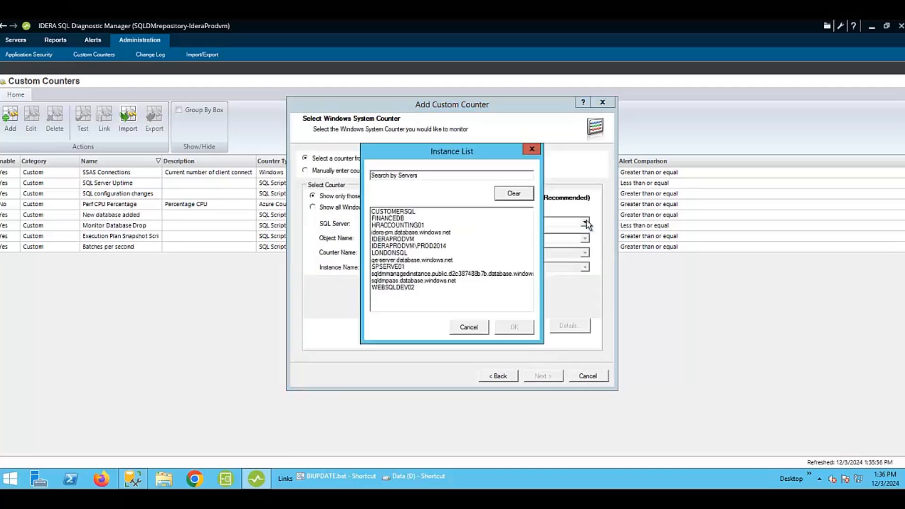
pyautogui.click(383, 240)
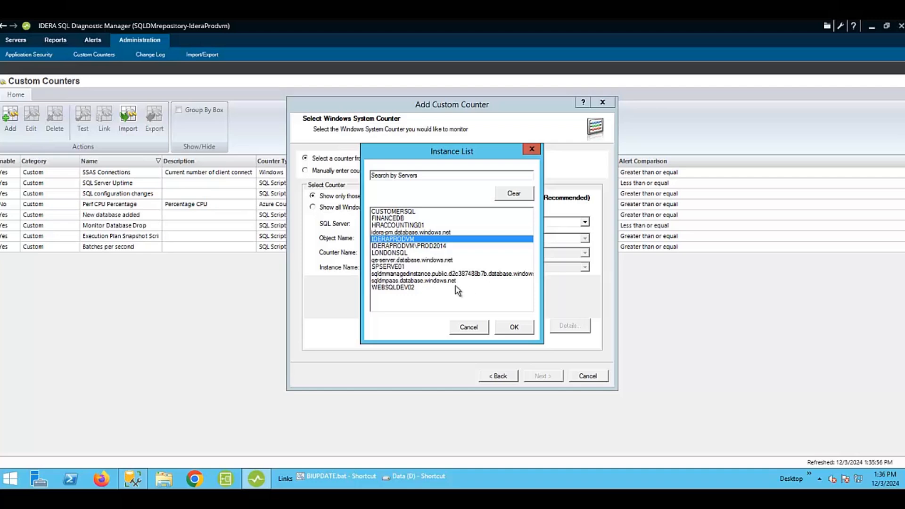
pyautogui.click(507, 329)
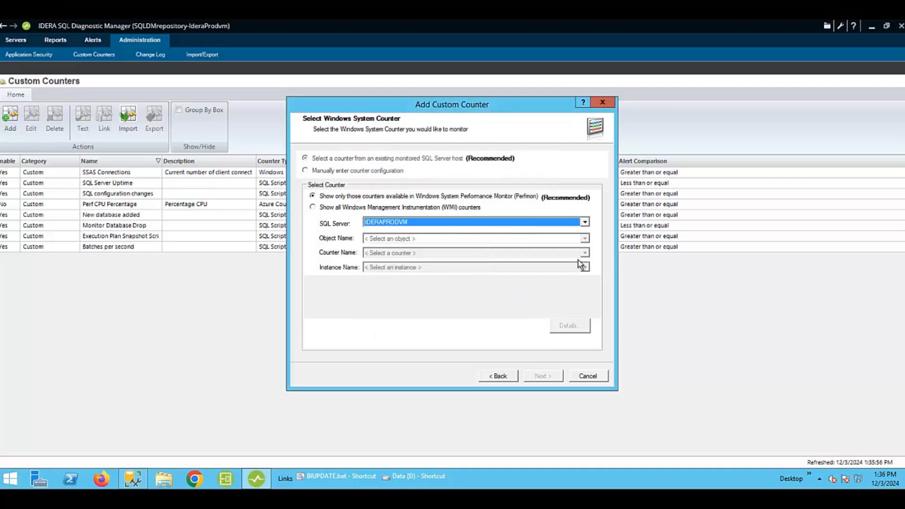
# Pick MSAS13:Connection as the counter object and open its list of counters.
pyautogui.click(586, 239)
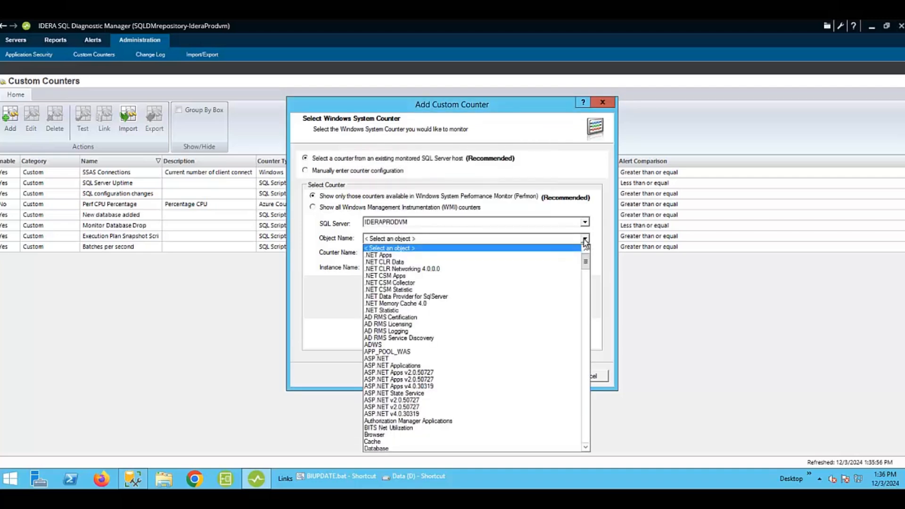
pyautogui.moveTo(586, 262); pyautogui.dragTo(587, 303)
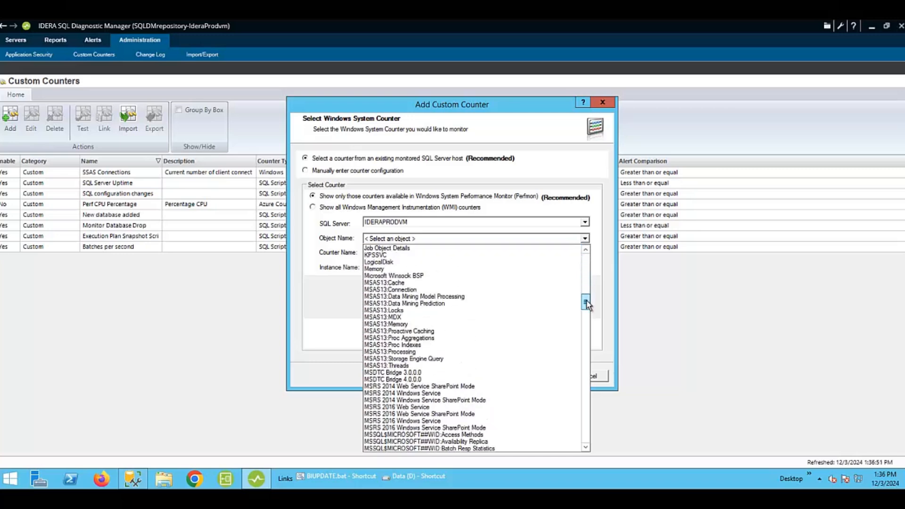
pyautogui.click(378, 285)
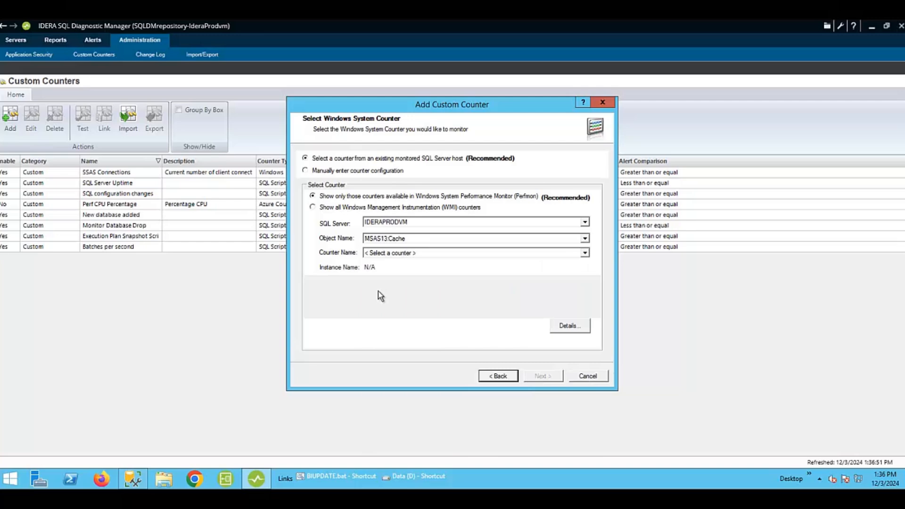
pyautogui.click(585, 238)
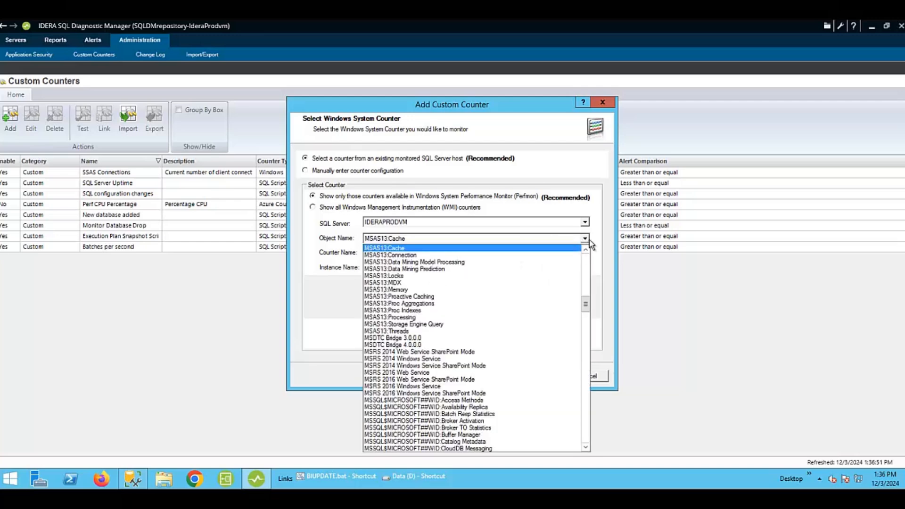
pyautogui.click(411, 255)
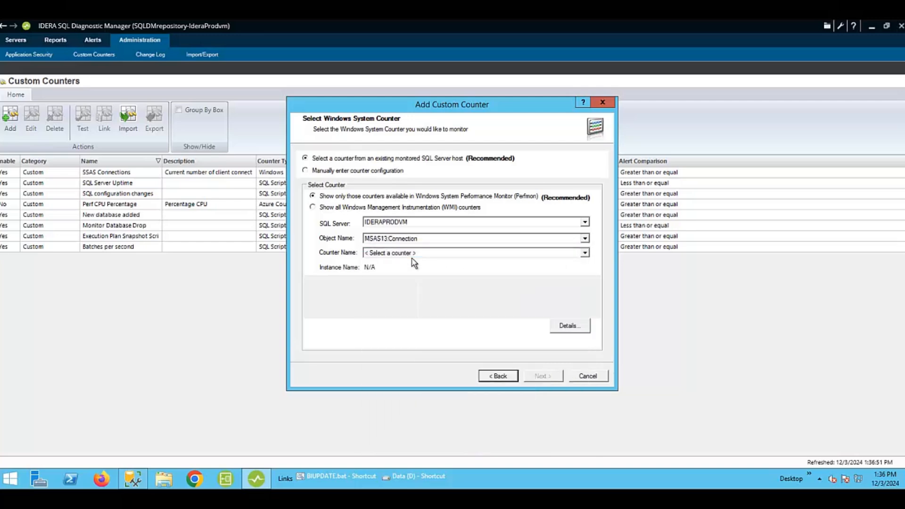
pyautogui.click(568, 252)
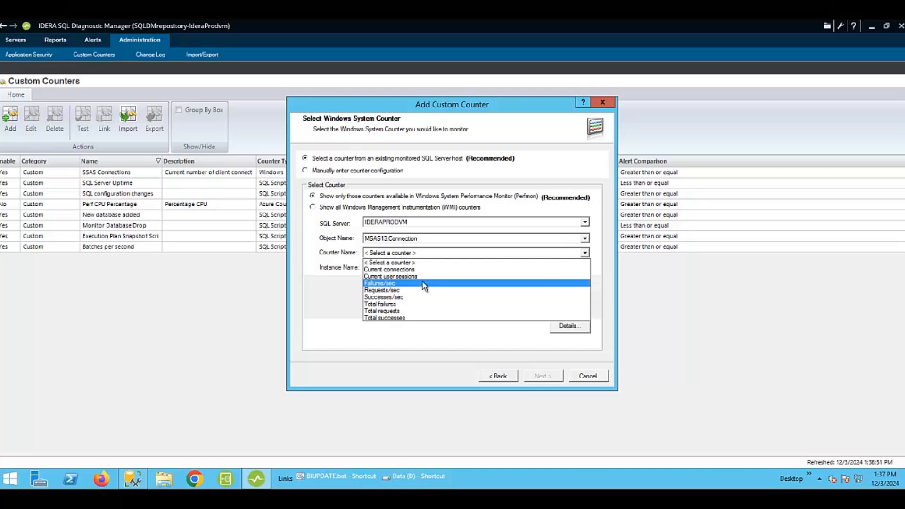
# Switch the object to MSAS13:Memory and browse through its available counters.
pyautogui.click(587, 239)
pyautogui.click(587, 239)
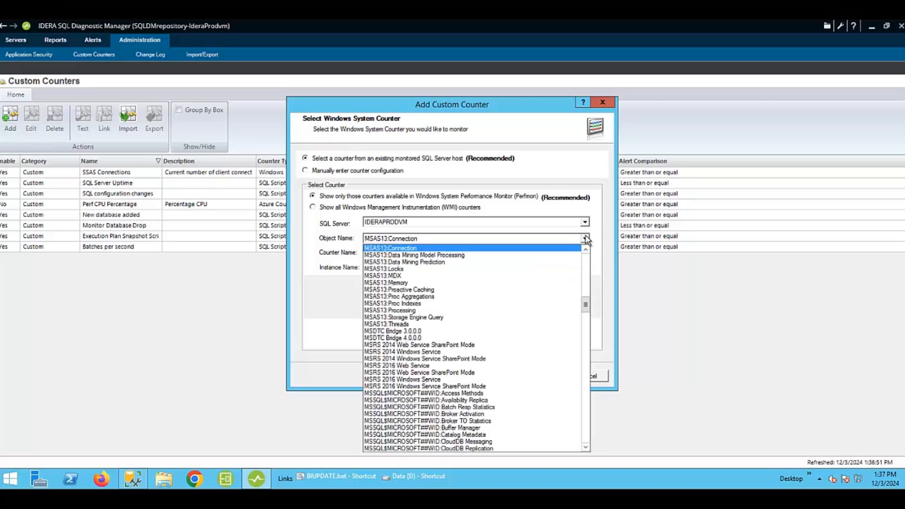
pyautogui.click(398, 283)
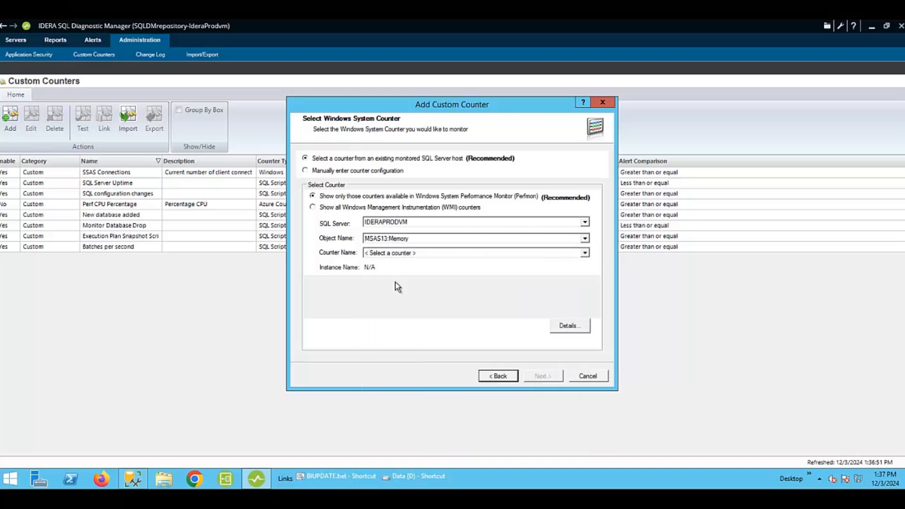
pyautogui.click(586, 255)
pyautogui.moveTo(584, 282); pyautogui.dragTo(575, 340)
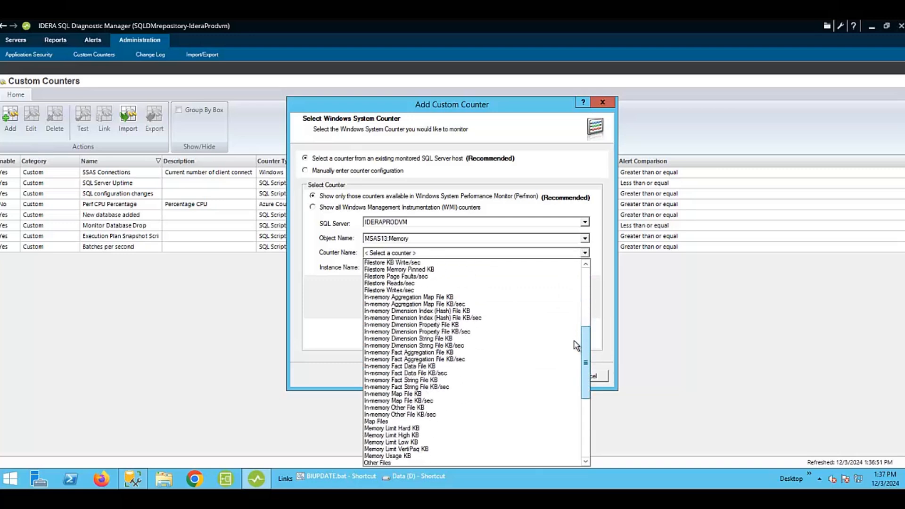
pyautogui.moveTo(574, 340); pyautogui.dragTo(575, 438)
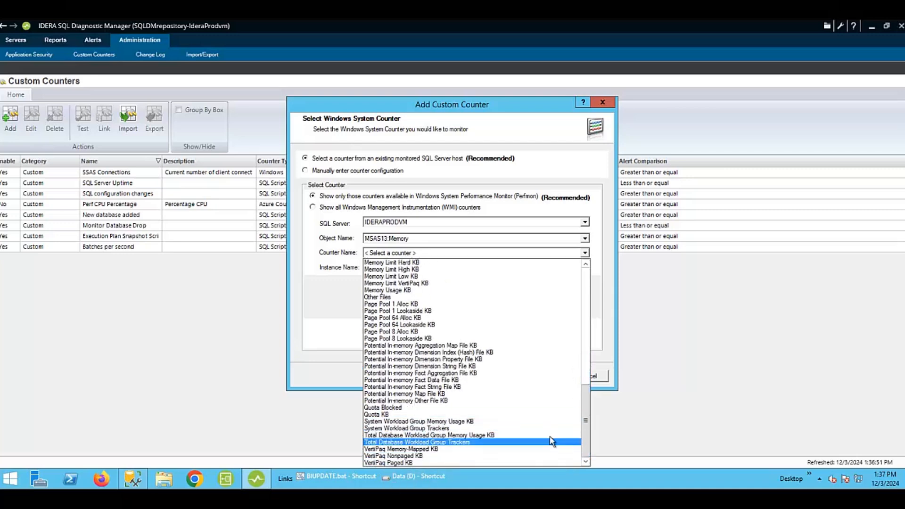
pyautogui.moveTo(586, 420); pyautogui.dragTo(586, 288)
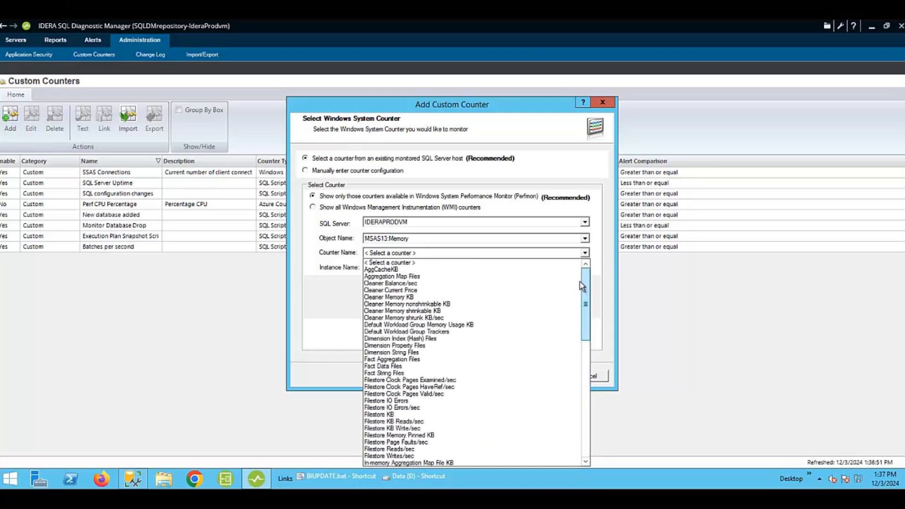
pyautogui.click(314, 306)
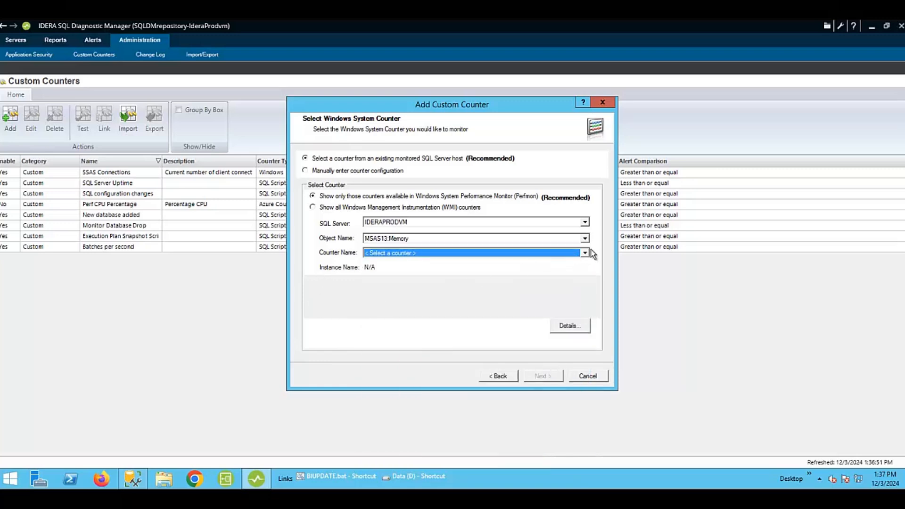
# Switch the object to MSAS13:Threads, browse its counters, and close the Add Custom Counter wizard.
pyautogui.click(585, 239)
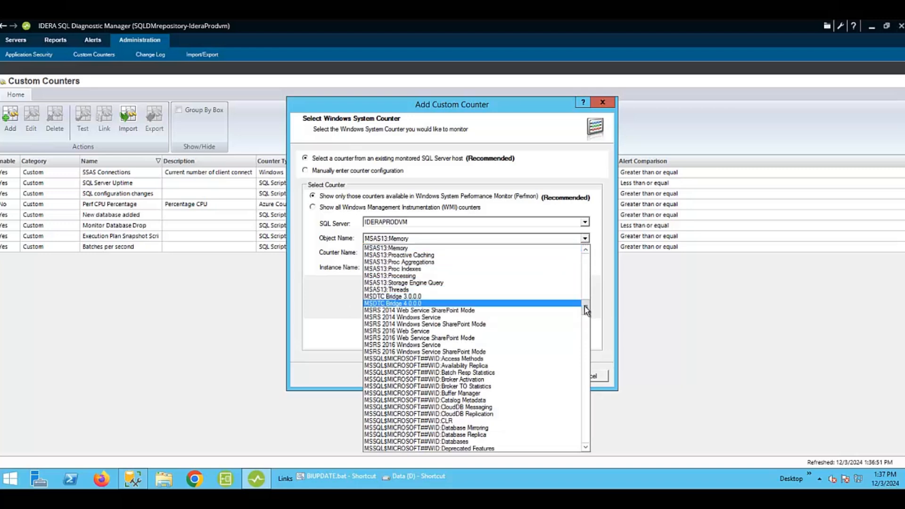
pyautogui.click(397, 289)
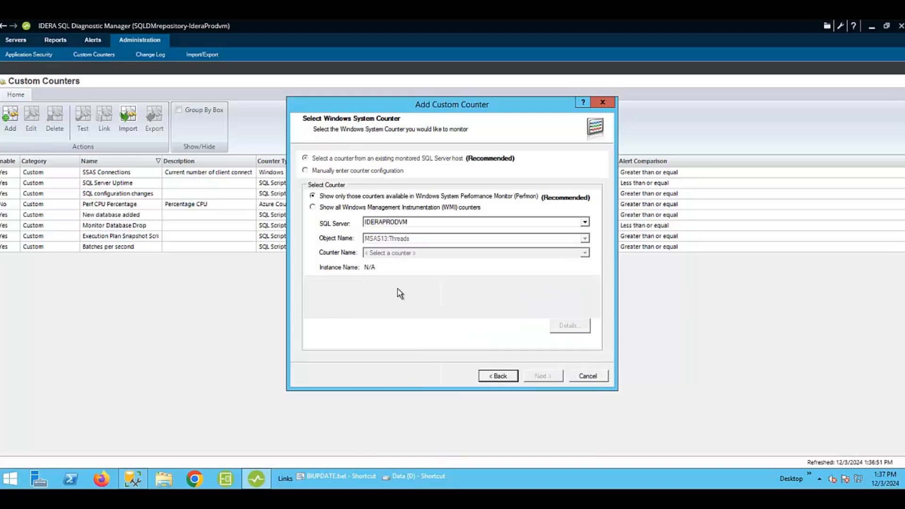
pyautogui.click(584, 252)
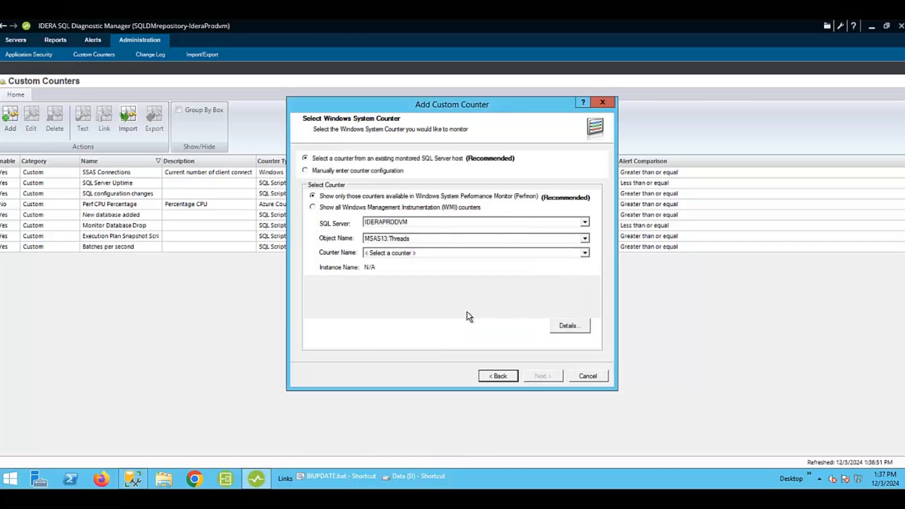
pyautogui.click(584, 253)
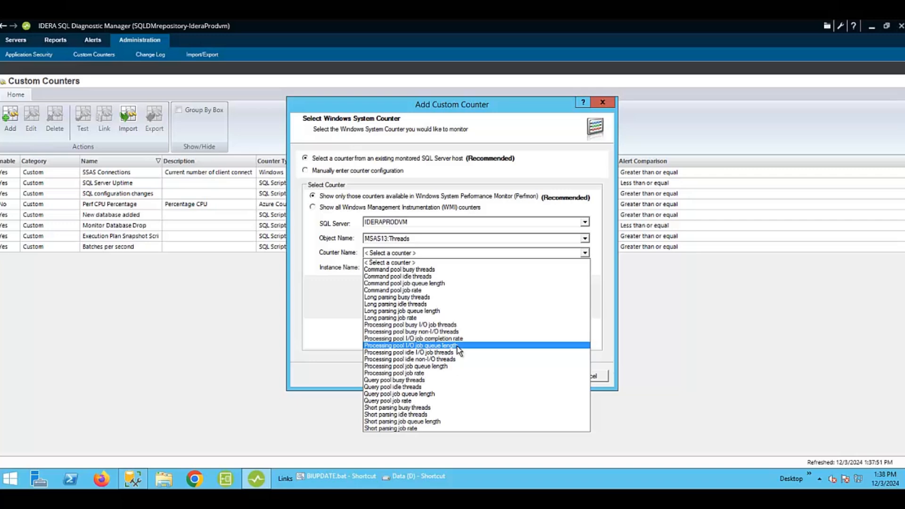
pyautogui.click(316, 295)
pyautogui.click(602, 103)
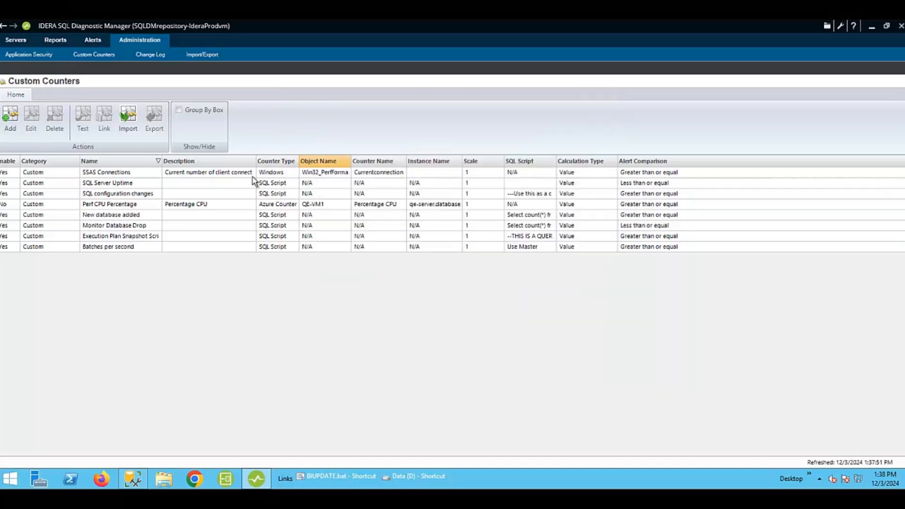
# Open the SSAS Connections counter for editing and review its calculation type and scale factor options.
pyautogui.doubleClick(101, 174)
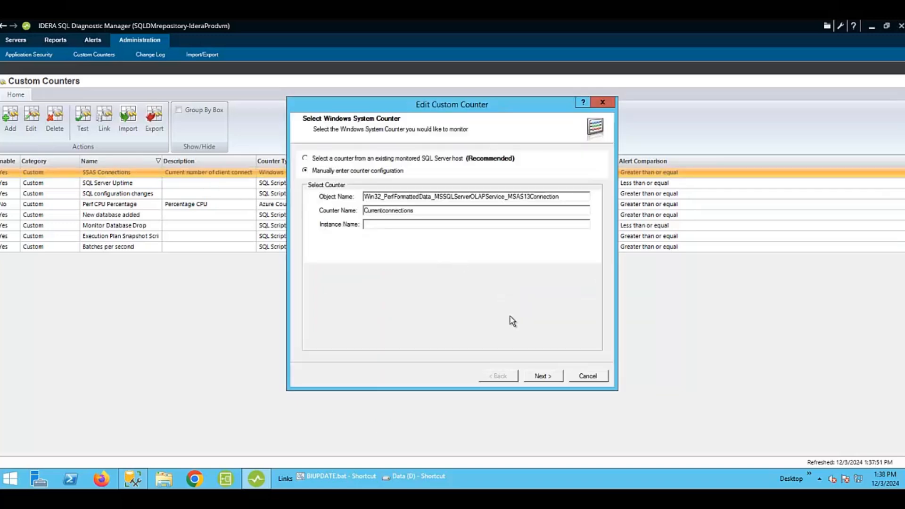
pyautogui.click(546, 377)
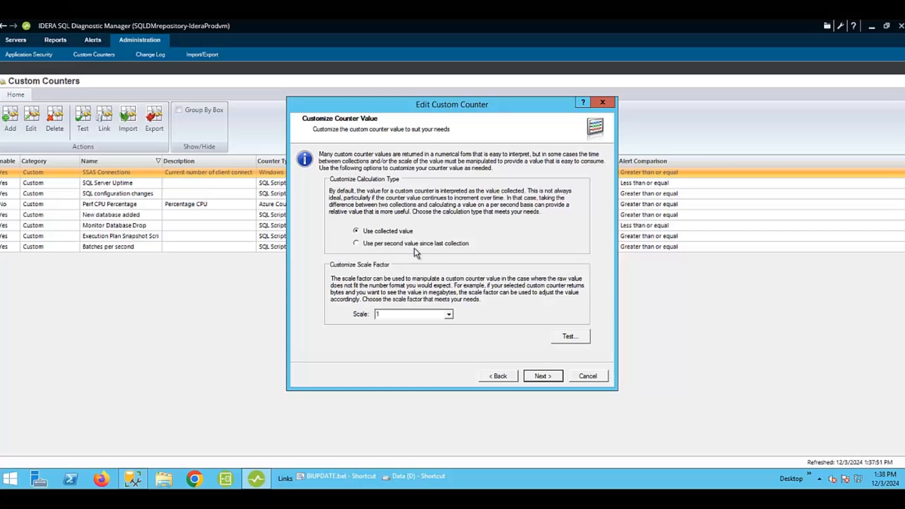
pyautogui.click(450, 316)
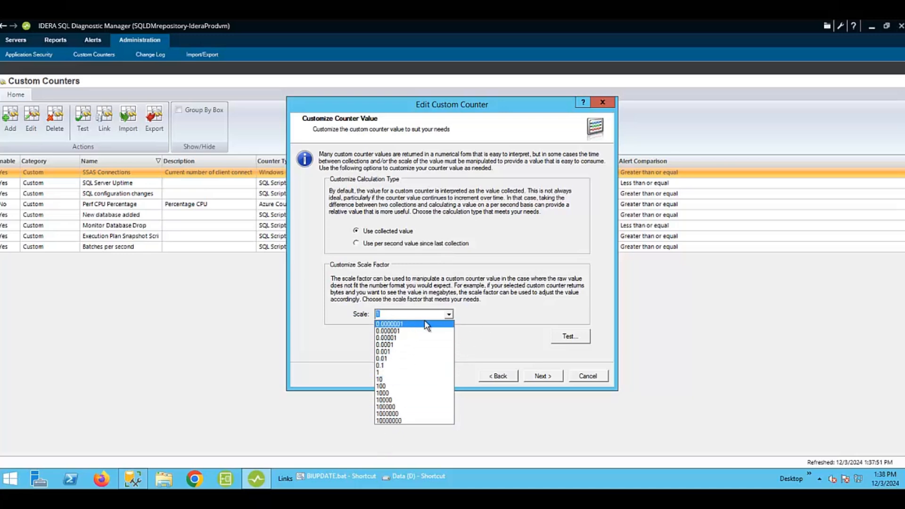
pyautogui.click(517, 343)
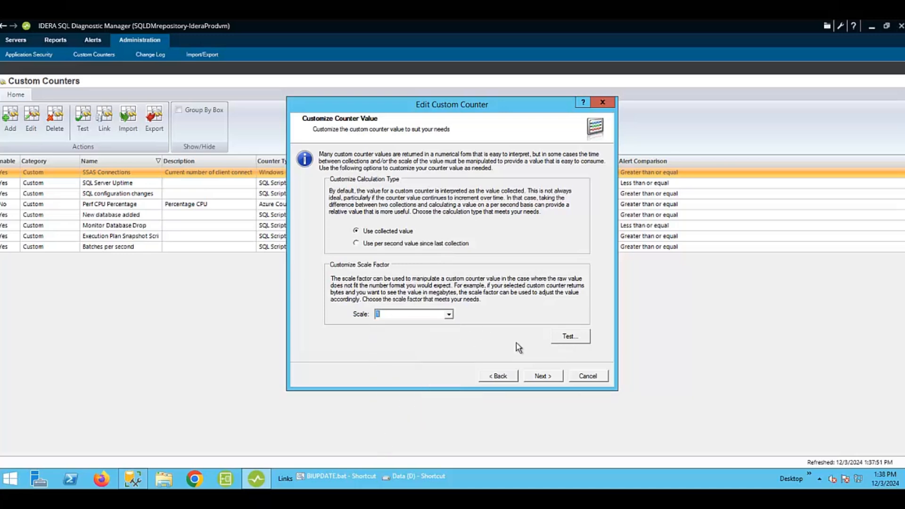
# Step through the counter definition and alert settings pages and finish the edit wizard.
pyautogui.click(539, 378)
pyautogui.click(538, 378)
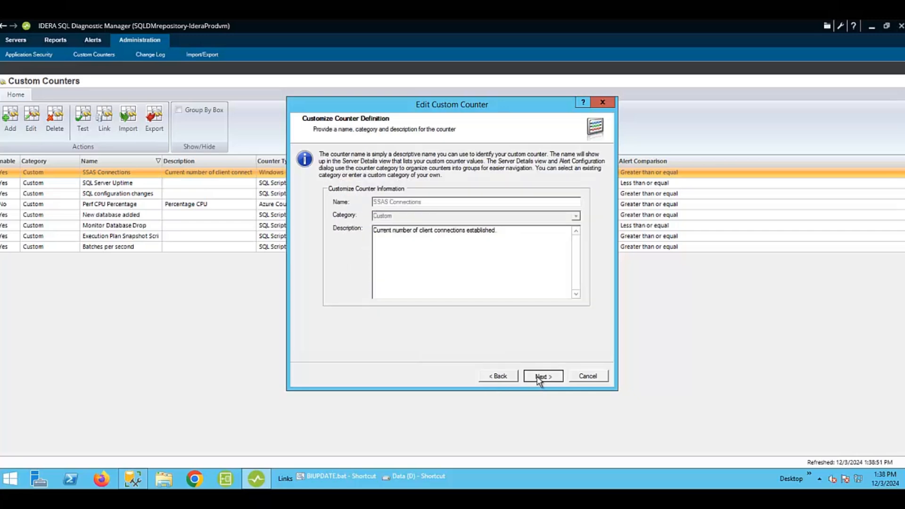
pyautogui.click(542, 376)
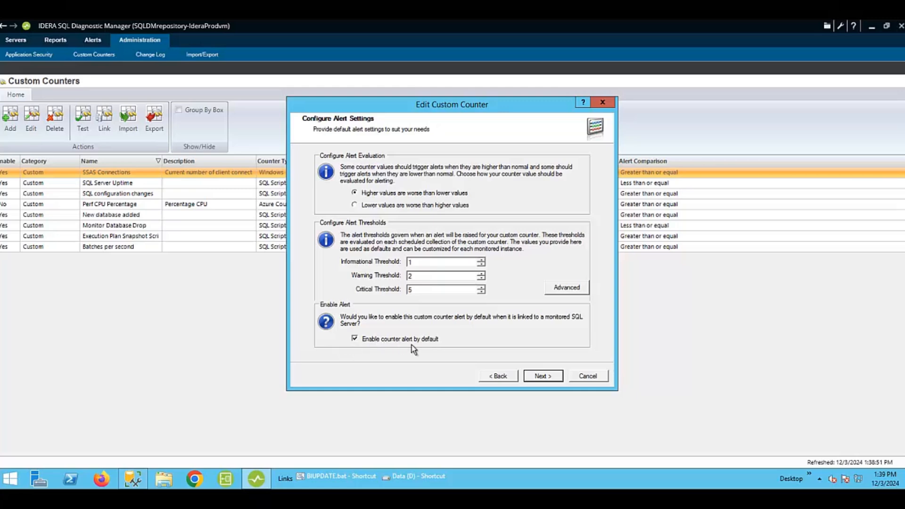
pyautogui.click(545, 377)
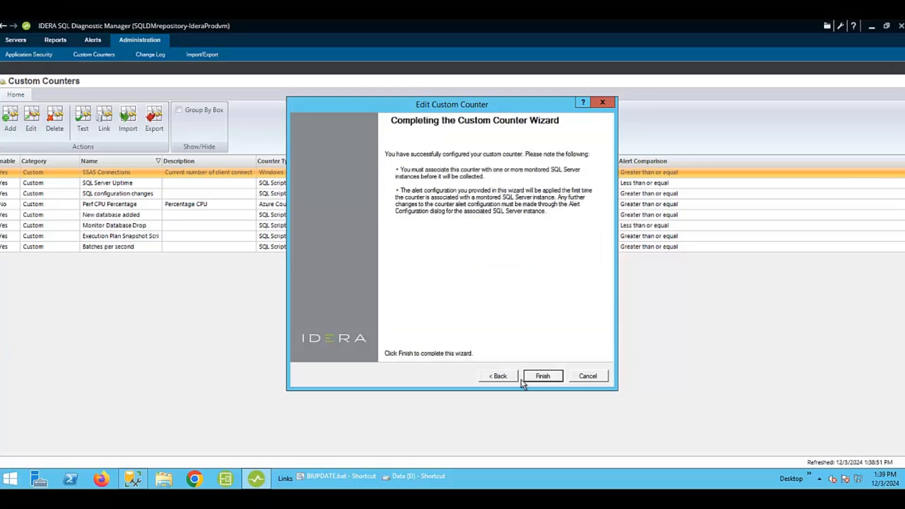
pyautogui.click(543, 377)
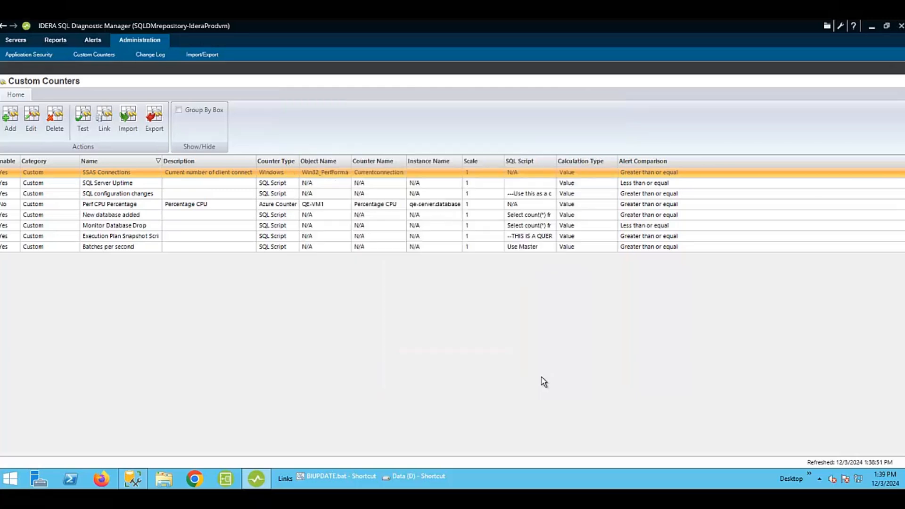
pyautogui.rightClick(397, 177)
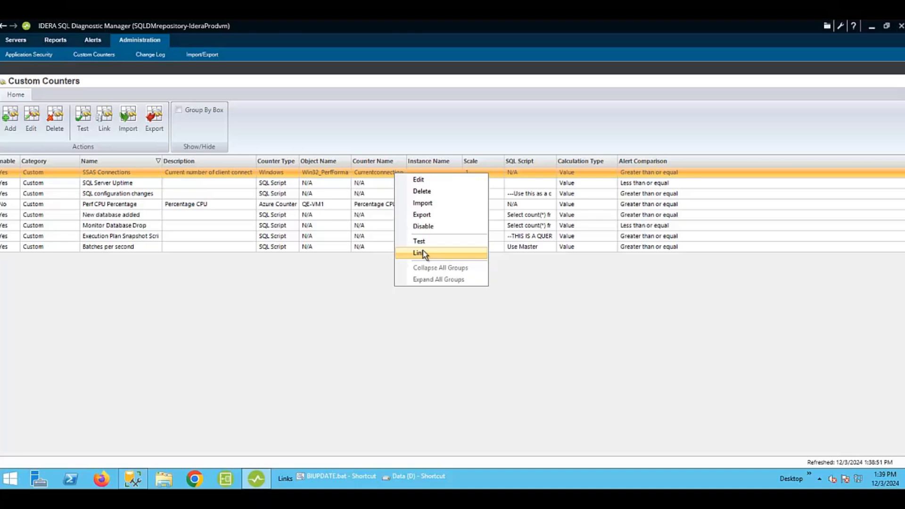
pyautogui.click(265, 292)
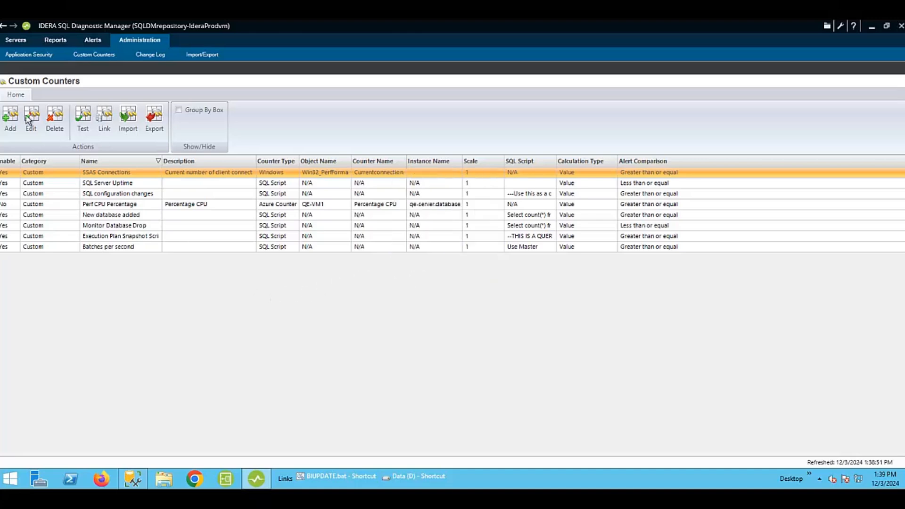
# Open the IDERAPRODVM server's details from the Servers view.
pyautogui.click(14, 37)
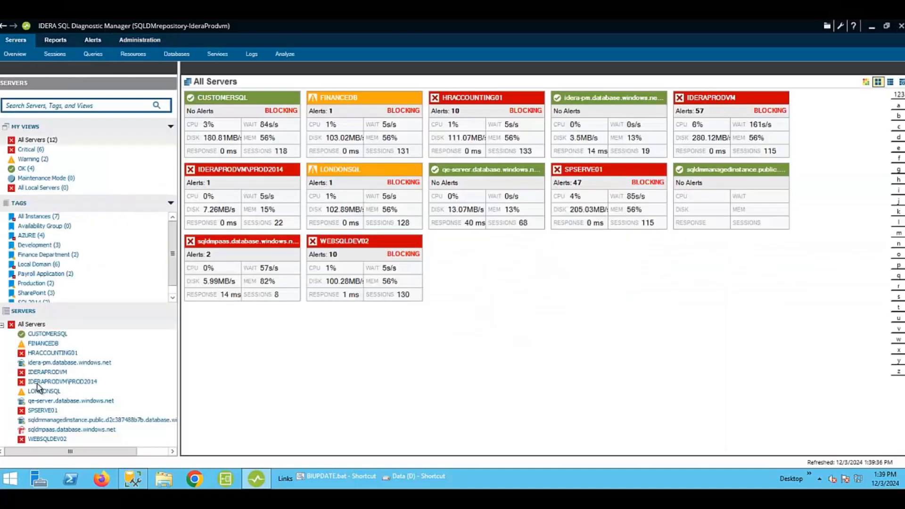
pyautogui.click(45, 373)
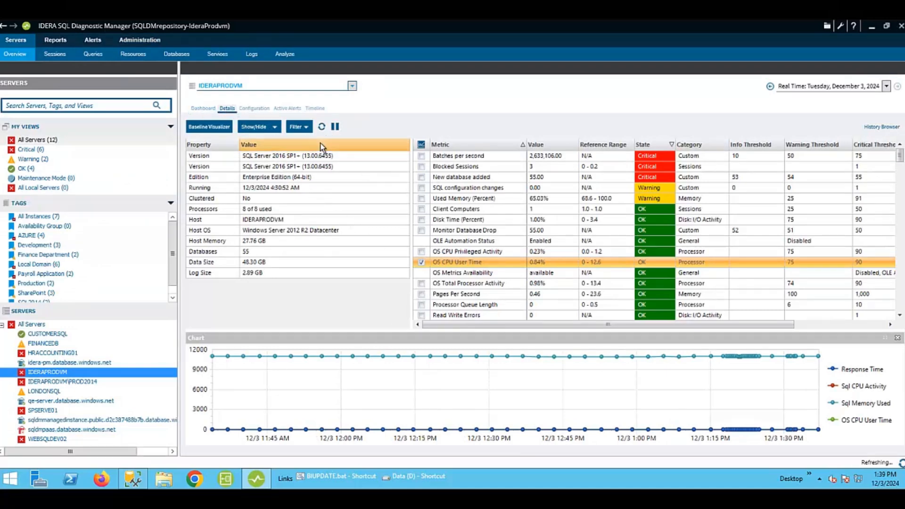
# Filter the server's metrics to custom counters and add the SSAS Connections counter to the chart.
pyautogui.click(306, 127)
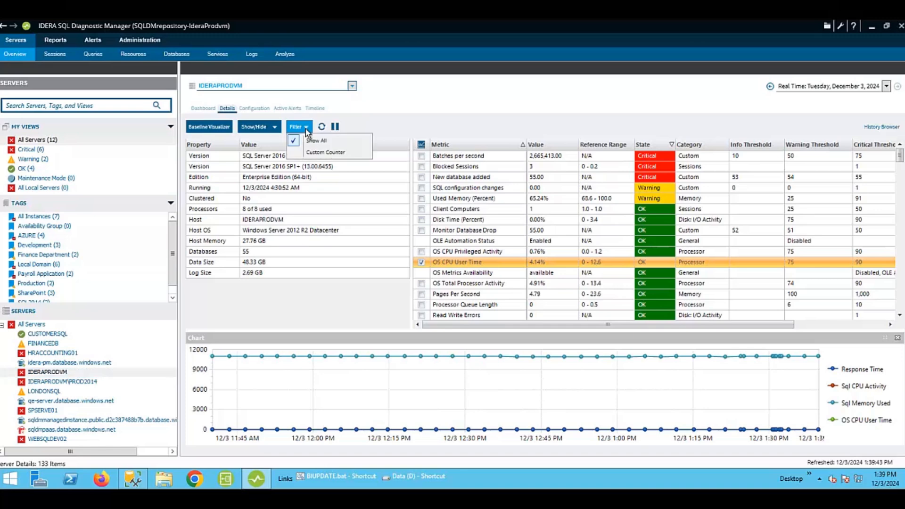
pyautogui.click(318, 153)
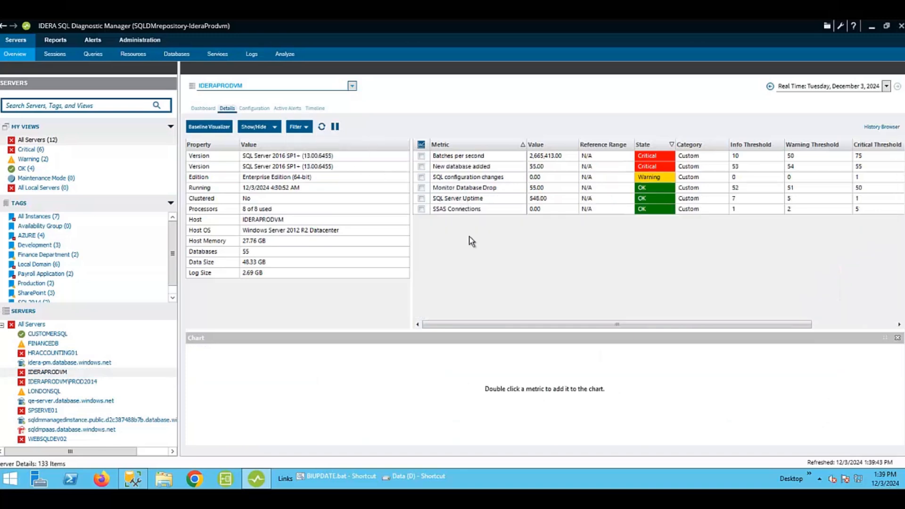
pyautogui.click(421, 209)
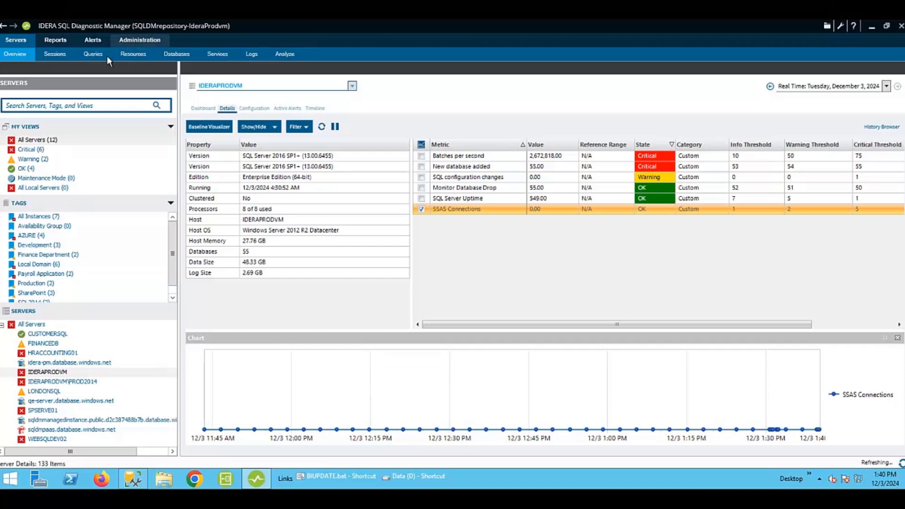
# Browse the server's Resources CPU and Memory pages and switch the time range to a historical snapshot.
pyautogui.click(130, 54)
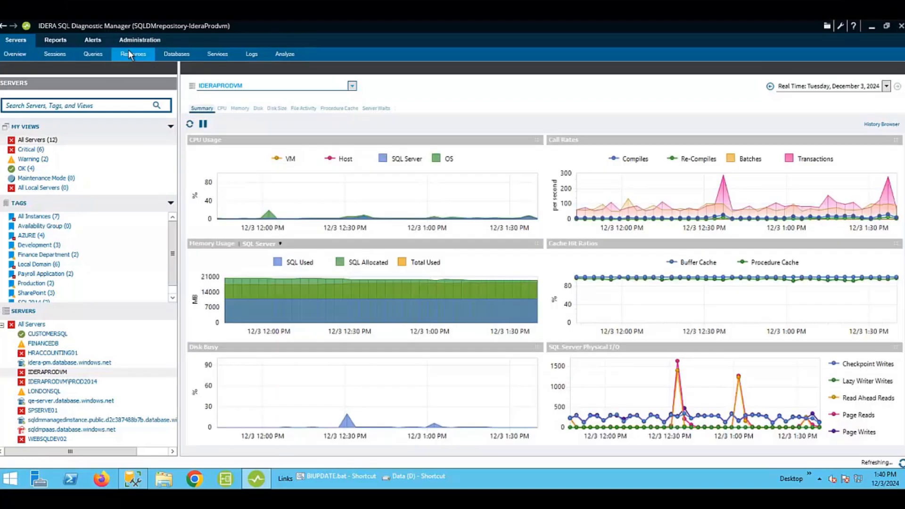
pyautogui.click(225, 110)
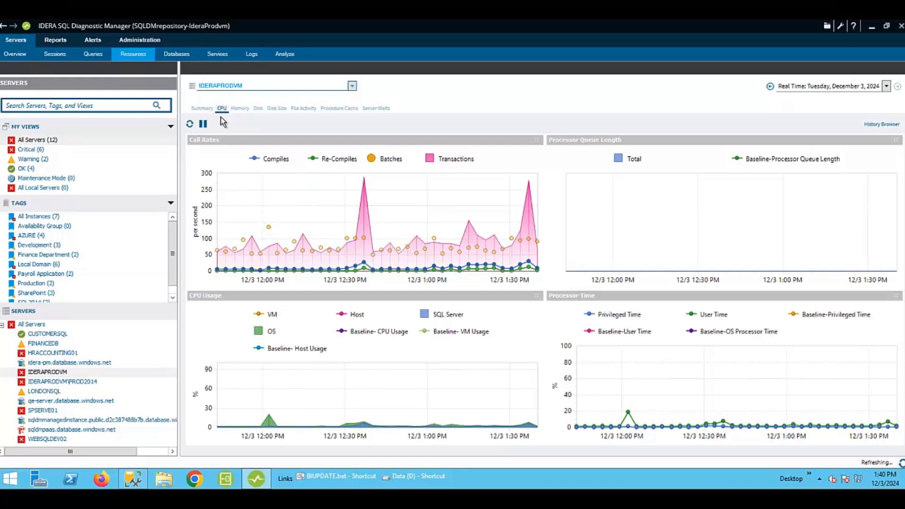
pyautogui.click(237, 109)
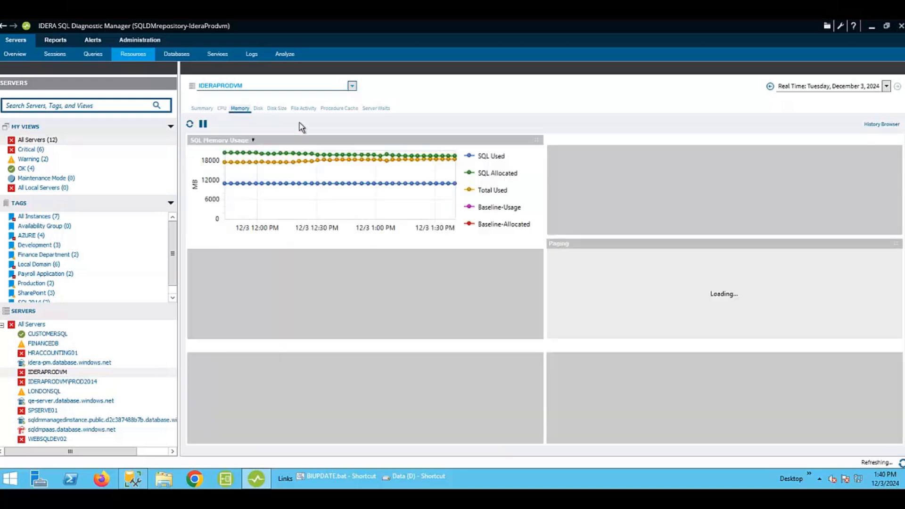
pyautogui.click(770, 86)
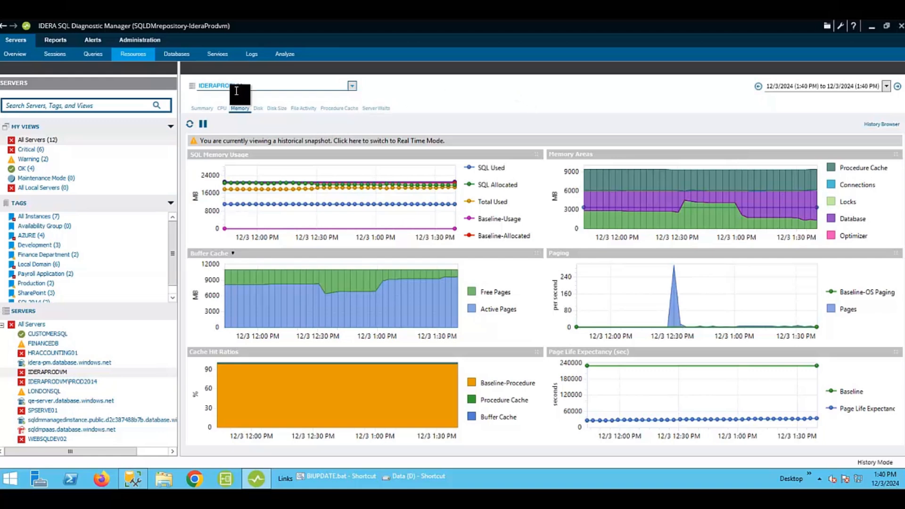
# Open the server's SQL Agent Jobs page under Services.
pyautogui.click(217, 55)
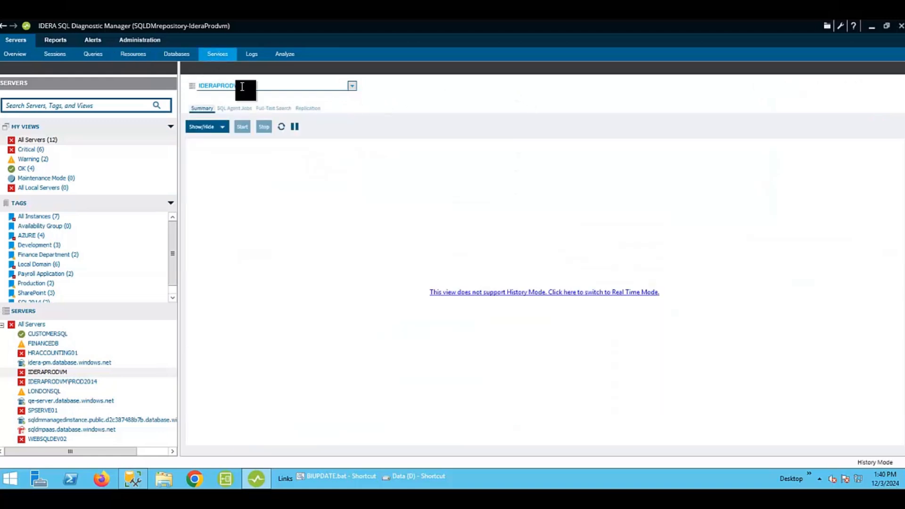
pyautogui.click(235, 108)
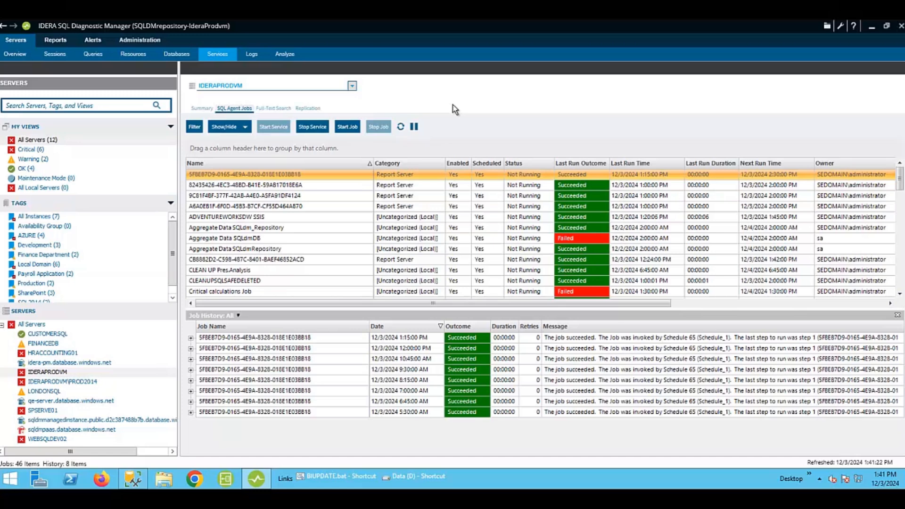
# Open the Custom Counters list under Administration to review the defined counters.
pyautogui.click(140, 39)
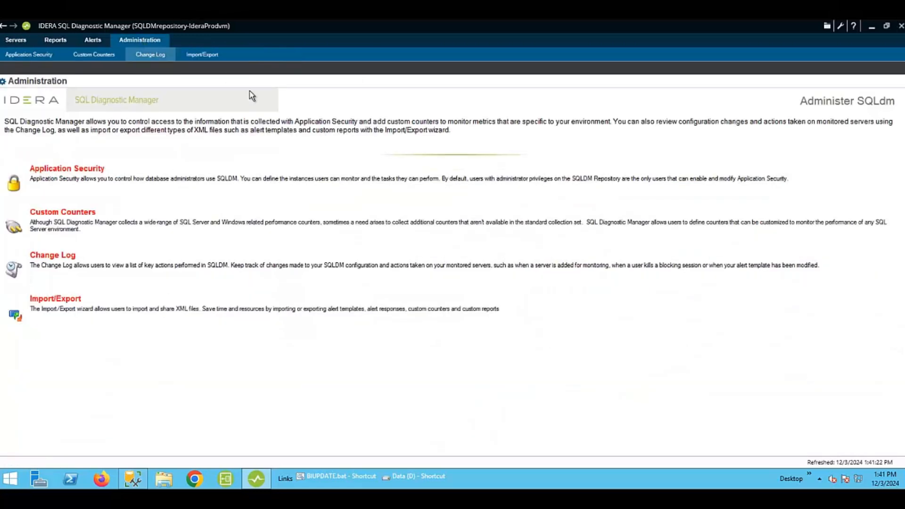
pyautogui.click(93, 211)
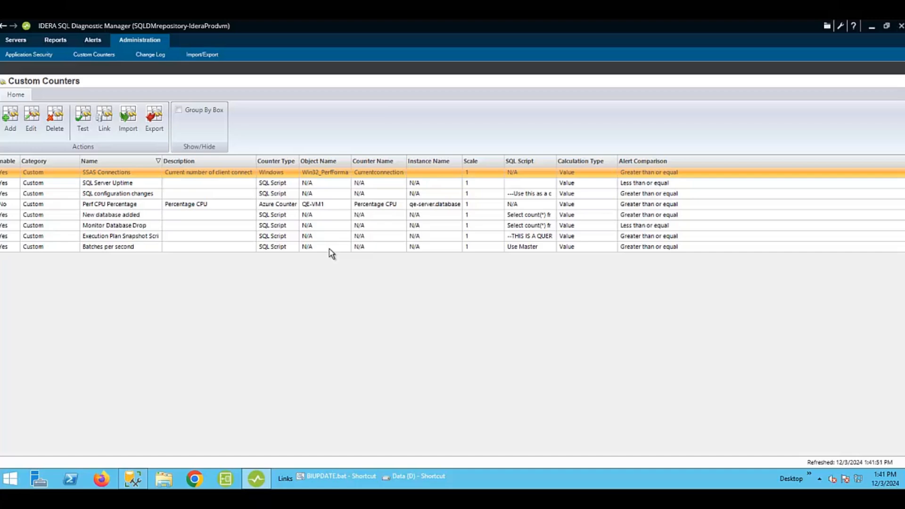
# Return to the server's Resources view and open its Memory page.
pyautogui.click(15, 42)
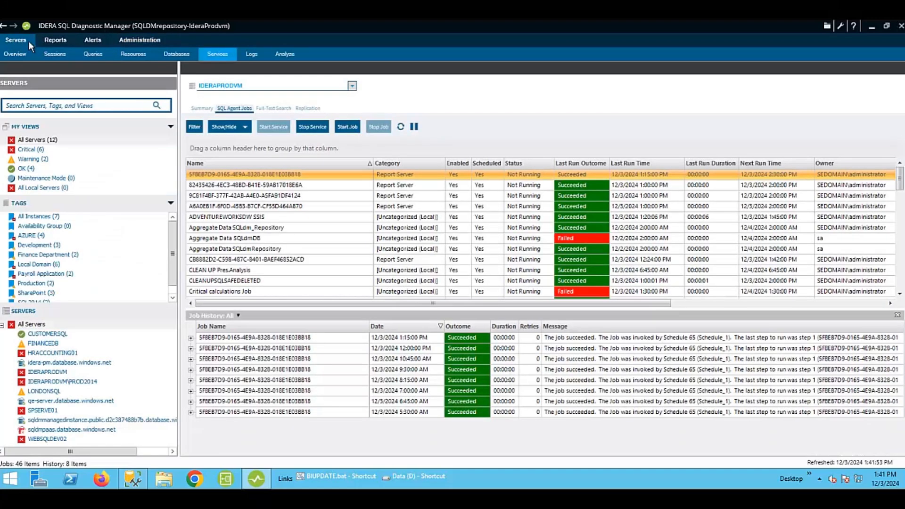
pyautogui.click(135, 55)
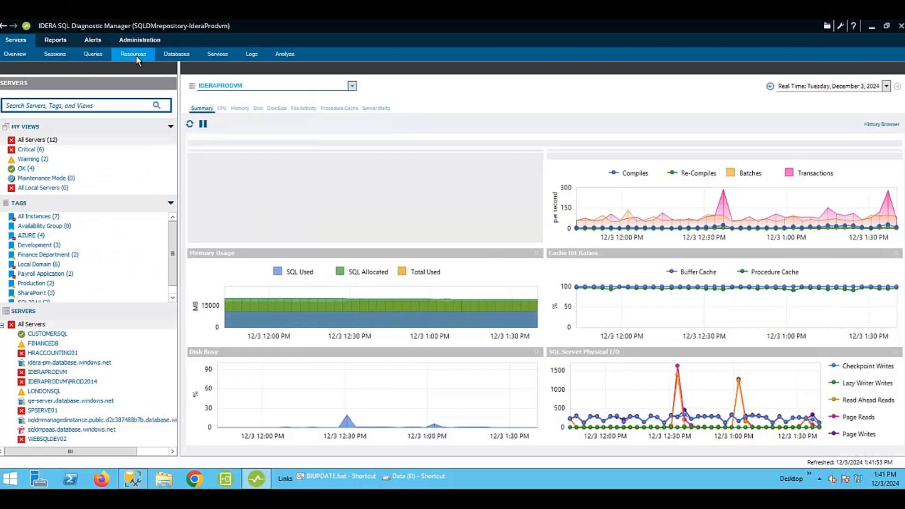
pyautogui.click(239, 108)
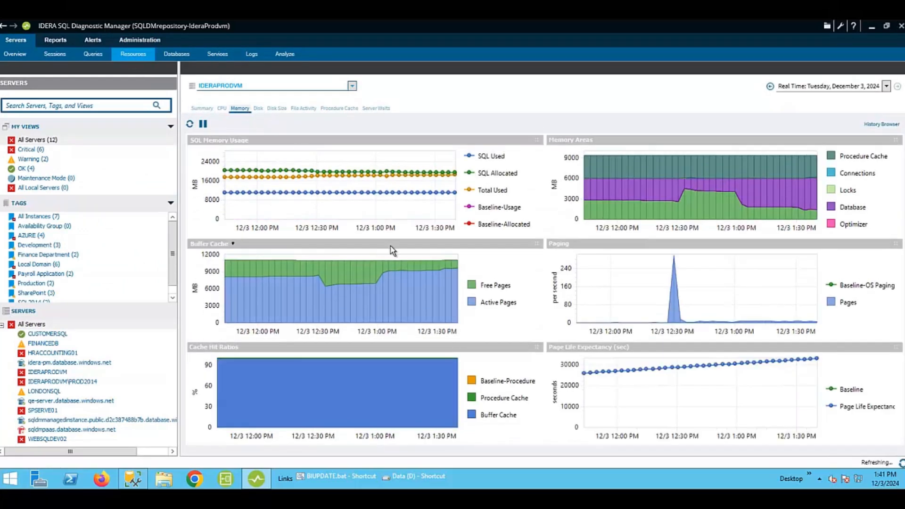